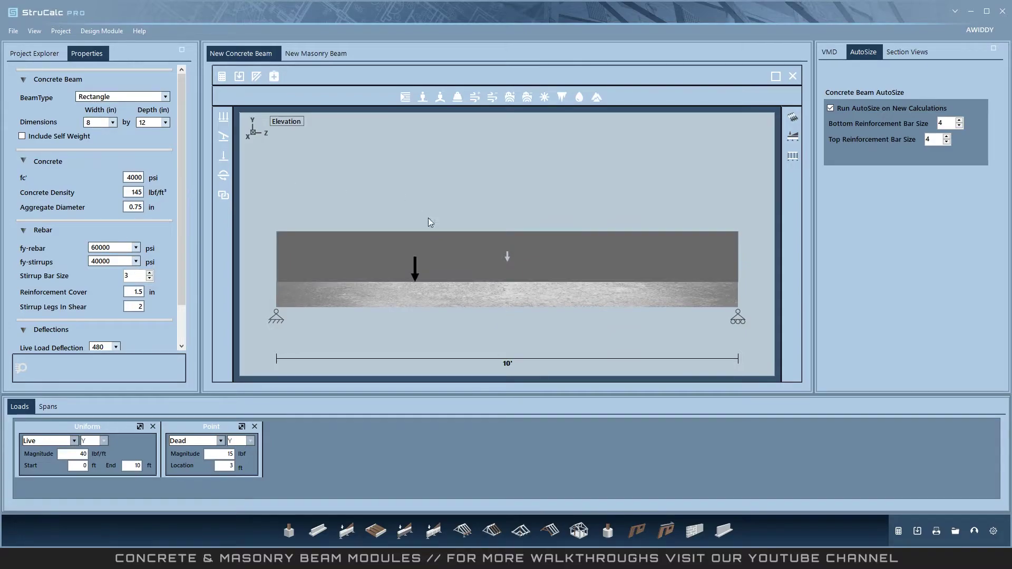
# Step: Delete the 15 lbf dead point load at 3 ft from the concrete beam
pyautogui.doubleClick(415, 278)
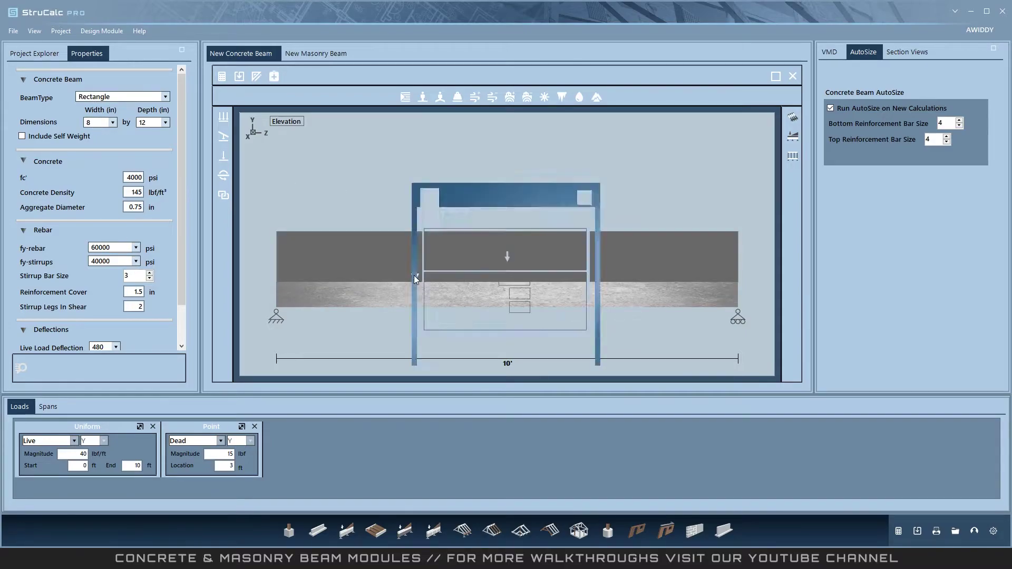
pyautogui.click(523, 346)
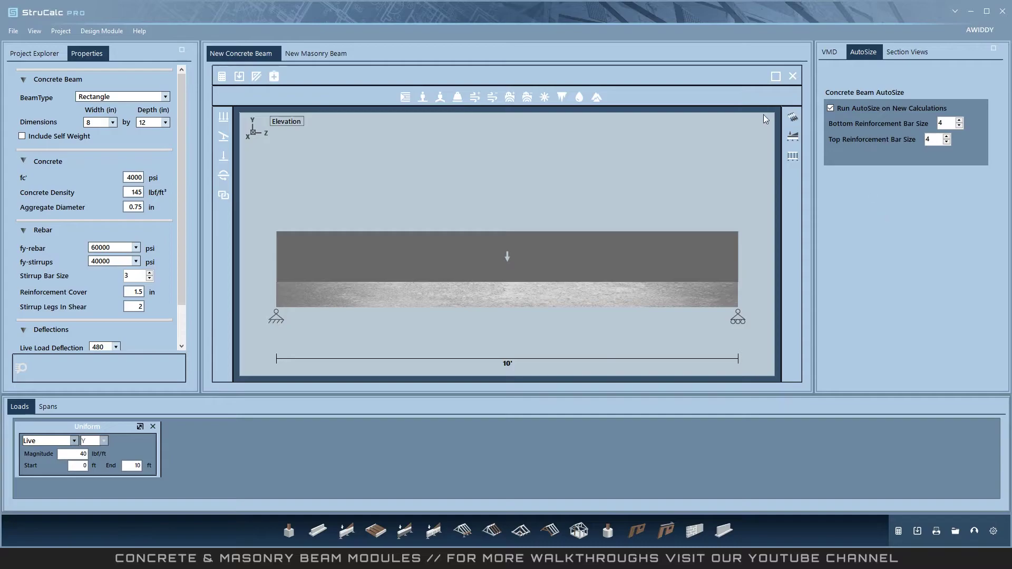
# Step: Show the VMD panel and Project Explorer, and review the project's default design codes without saving
pyautogui.click(833, 55)
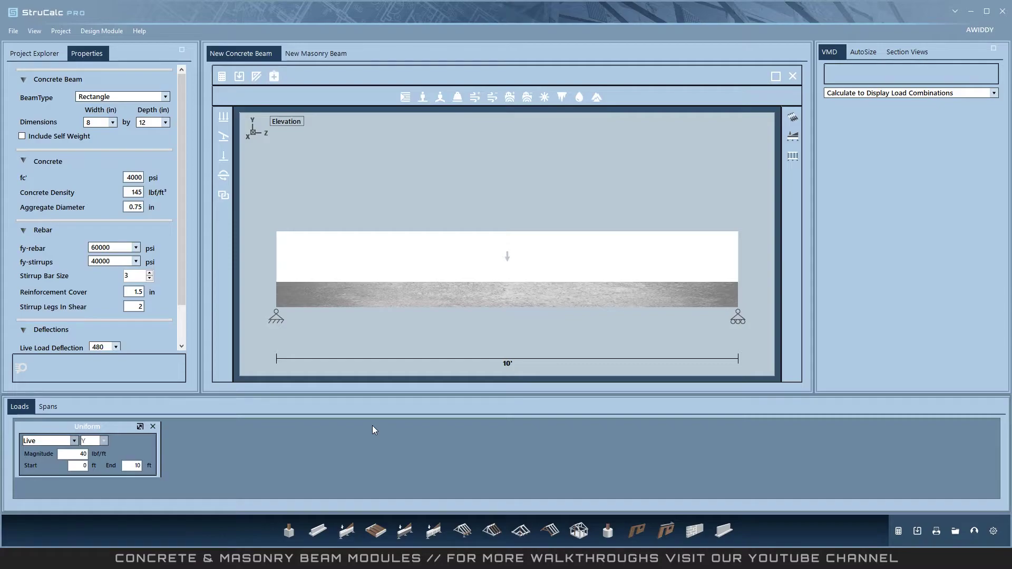
pyautogui.click(27, 52)
pyautogui.click(111, 76)
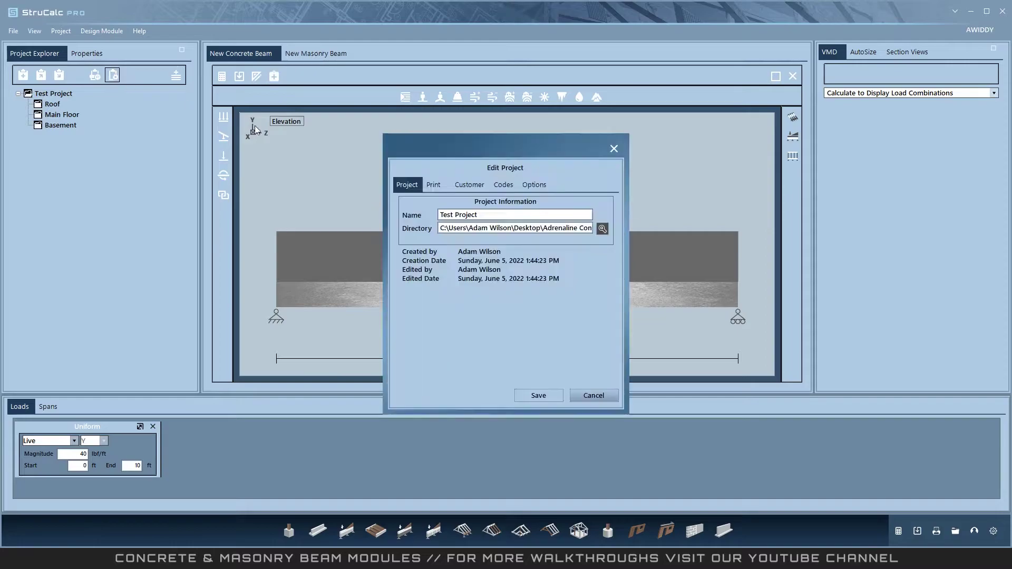
pyautogui.click(504, 184)
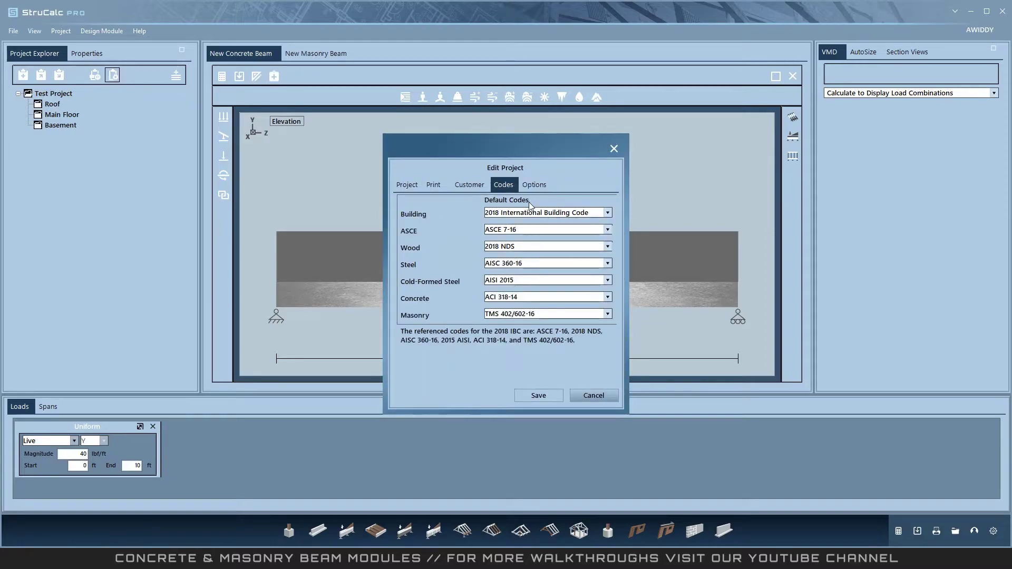
pyautogui.click(593, 395)
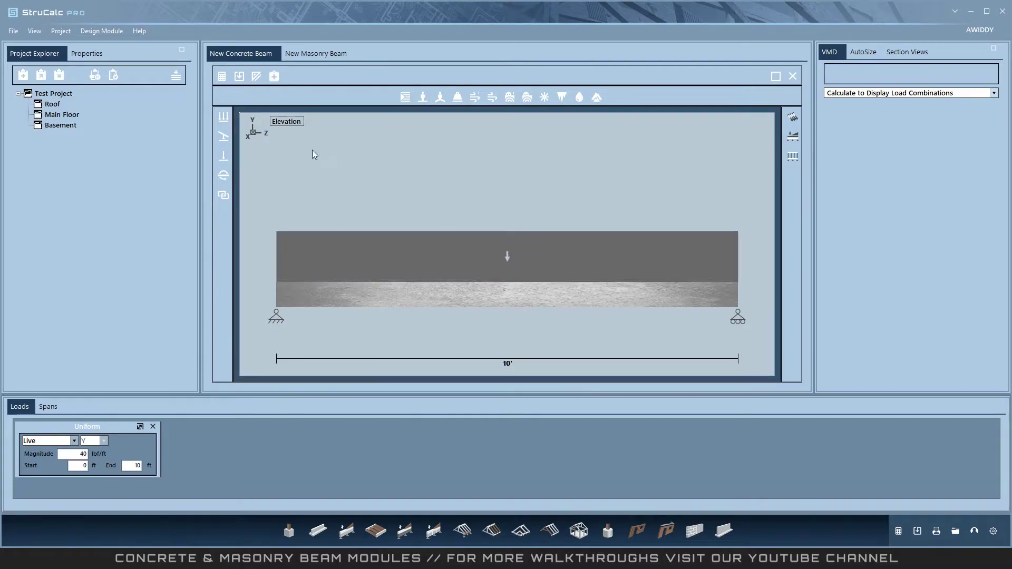
# Step: Confirm the concrete beam as a Rectangle section, 8 in wide and 12 in deep
pyautogui.click(87, 53)
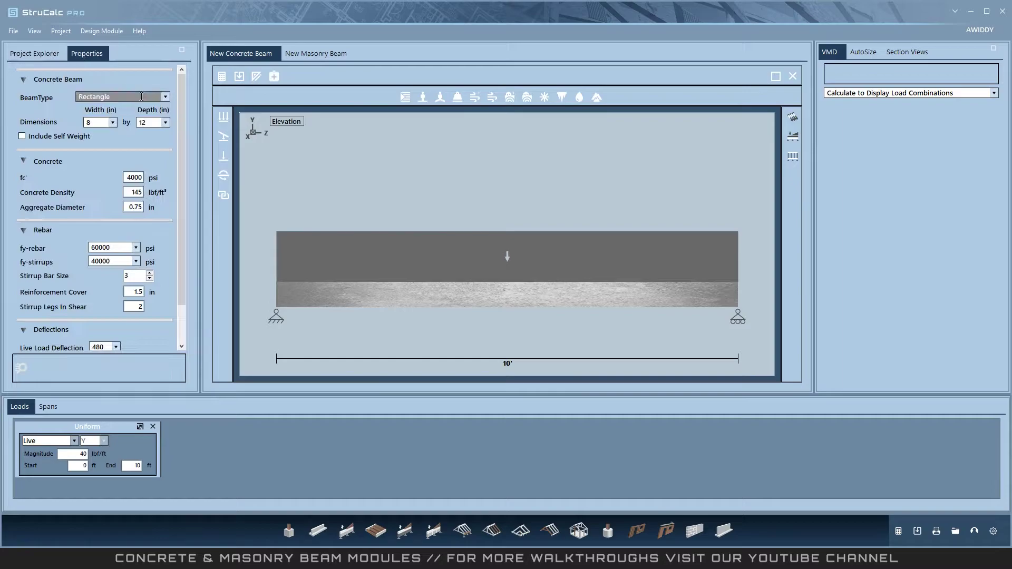
pyautogui.click(165, 97)
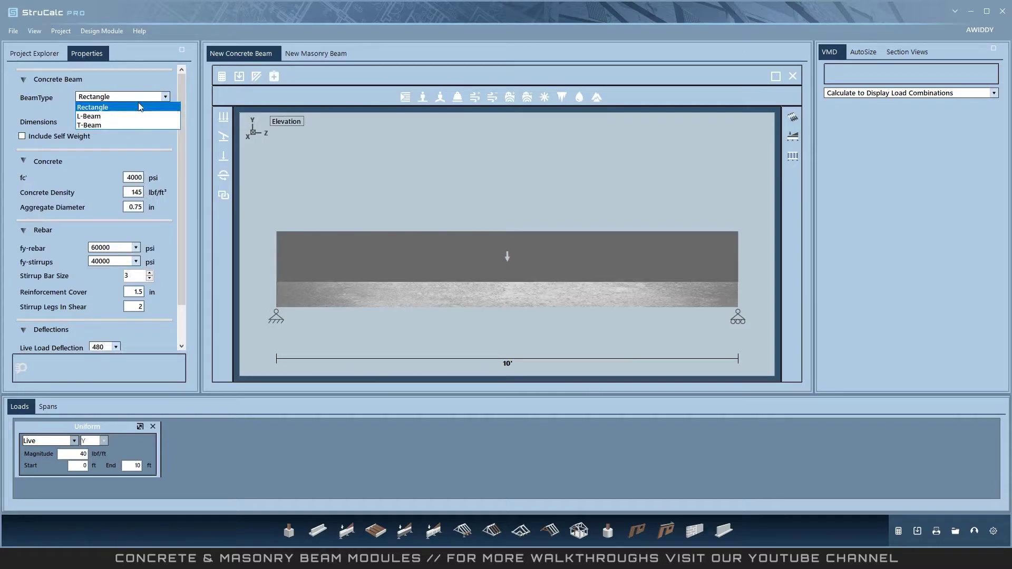
pyautogui.click(140, 107)
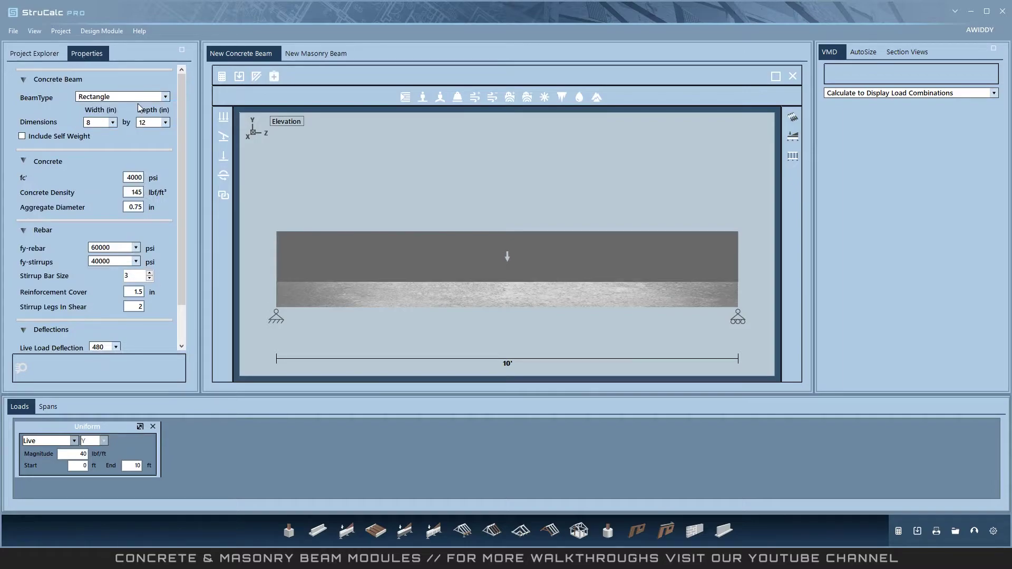
pyautogui.click(112, 122)
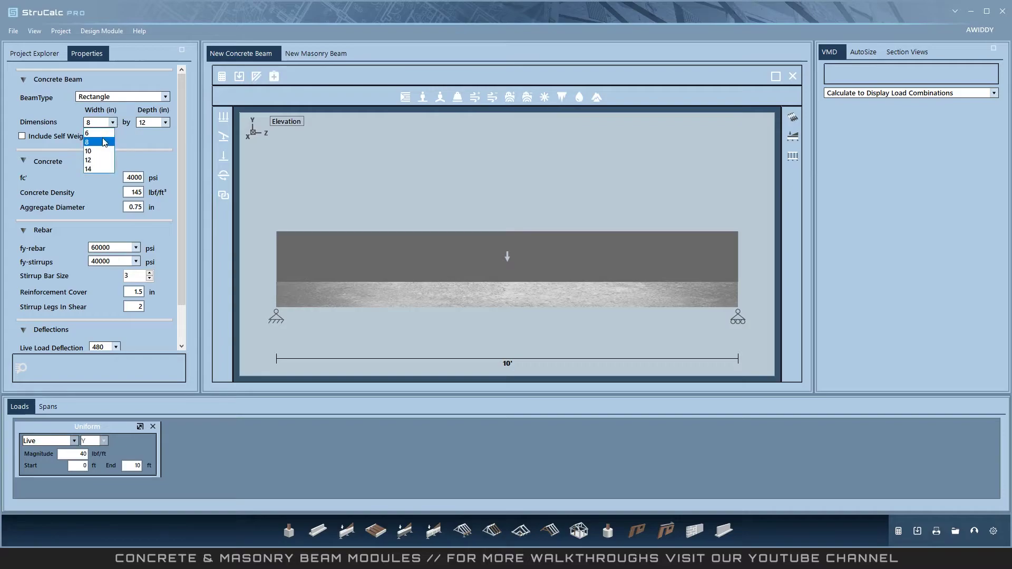
pyautogui.click(103, 141)
pyautogui.click(166, 122)
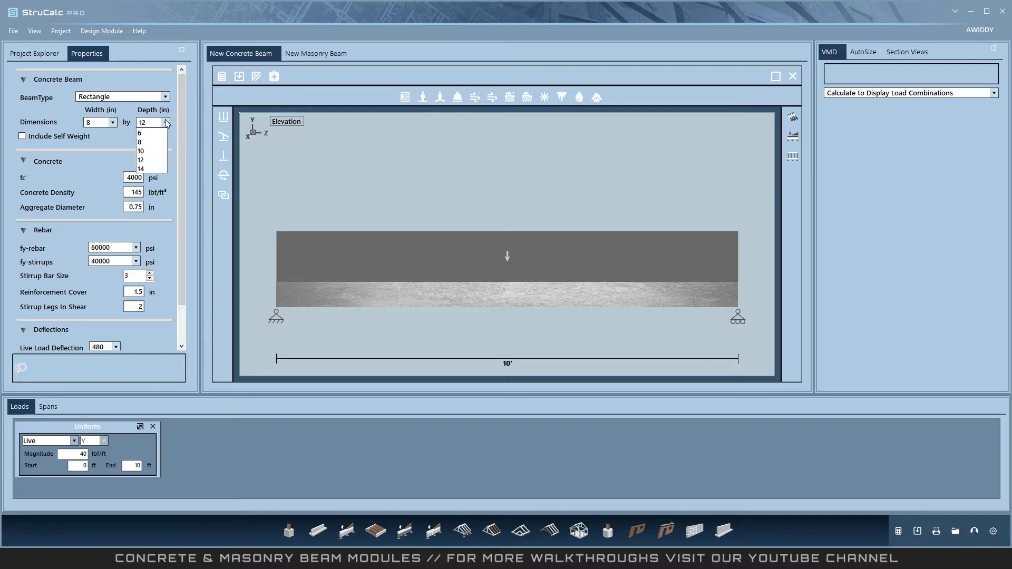
pyautogui.click(151, 161)
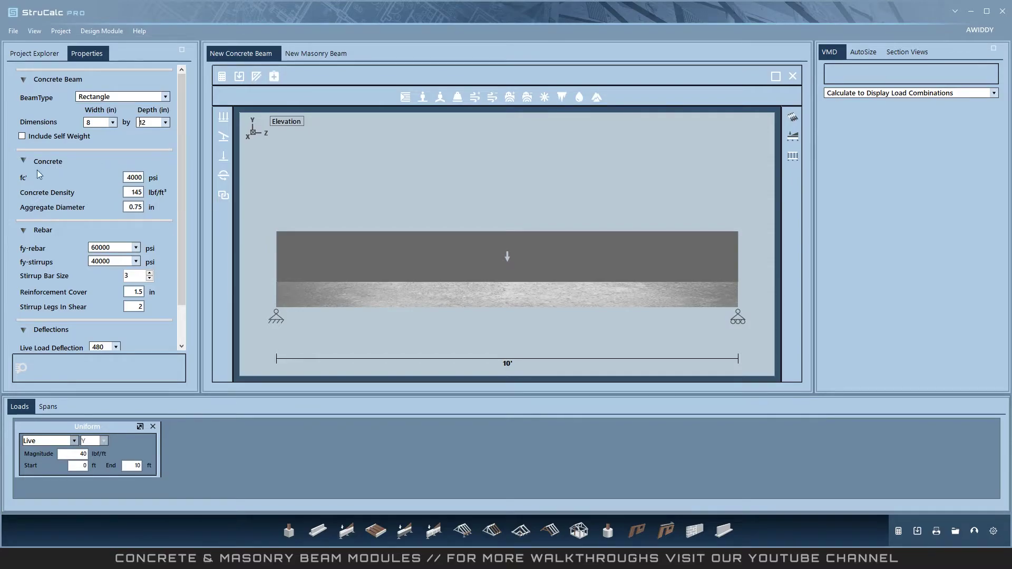
pyautogui.click(131, 204)
pyautogui.moveTo(183, 296); pyautogui.dragTo(185, 344)
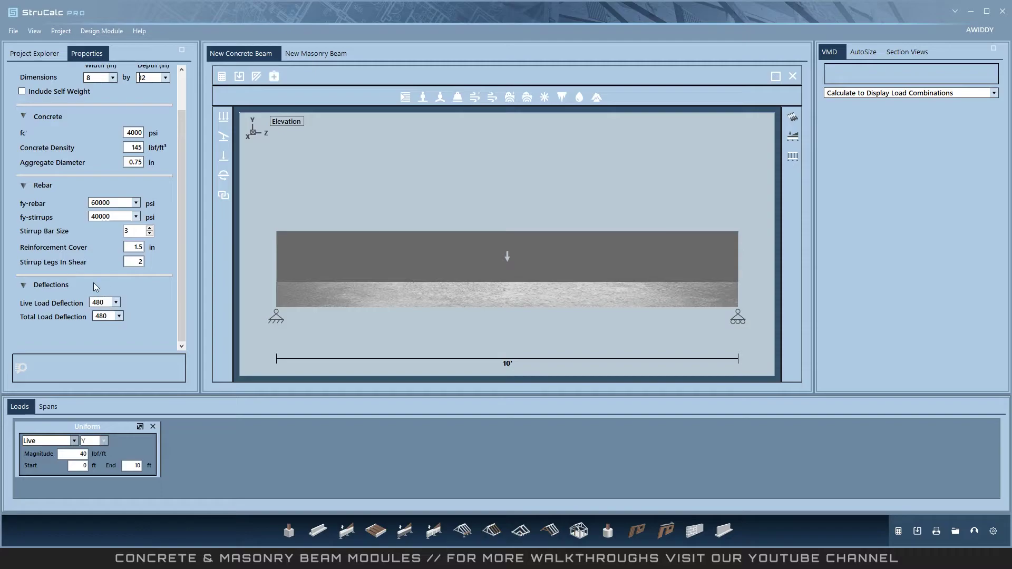
pyautogui.scroll(1, 73, 234)
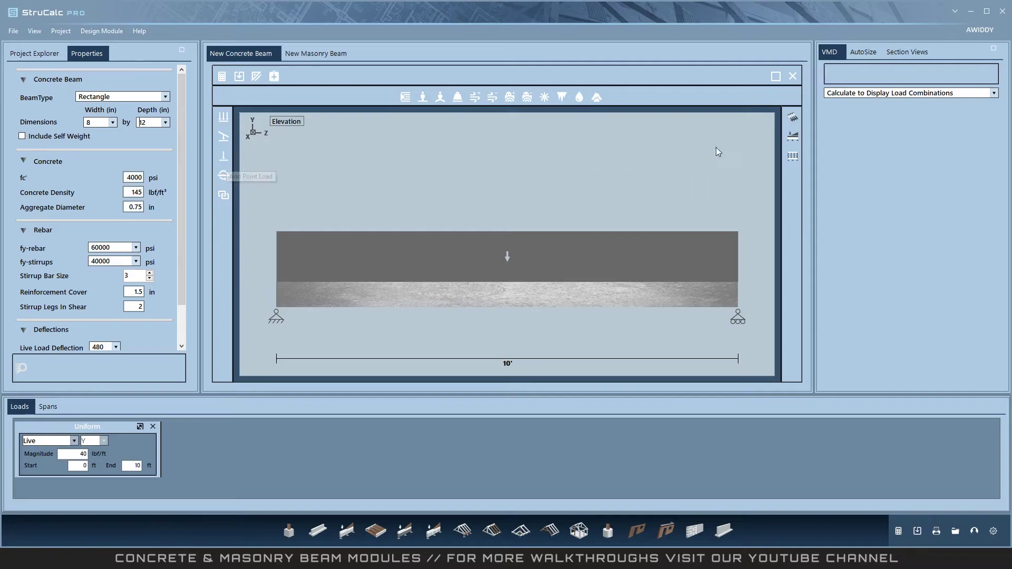
pyautogui.click(792, 134)
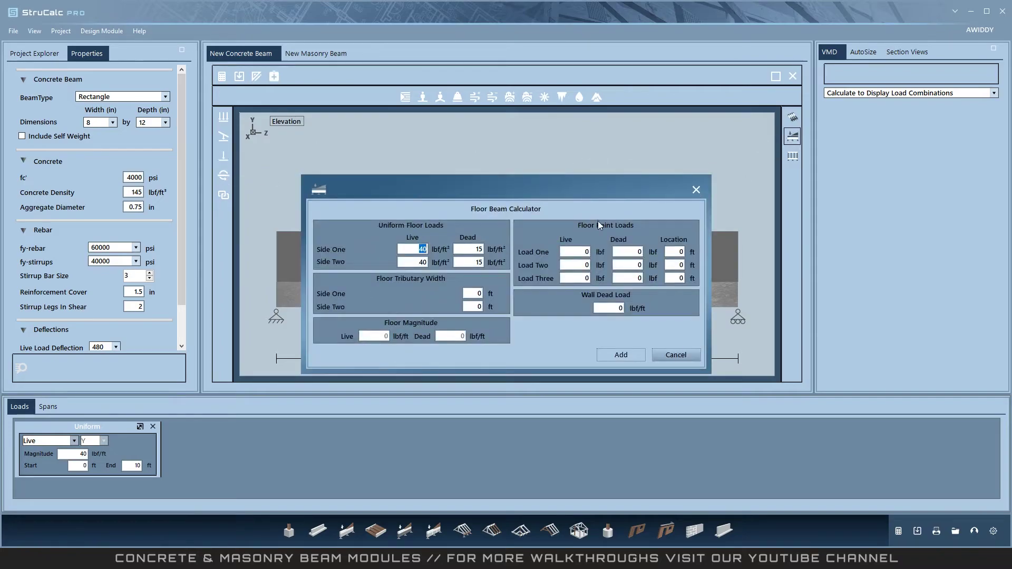
pyautogui.click(686, 354)
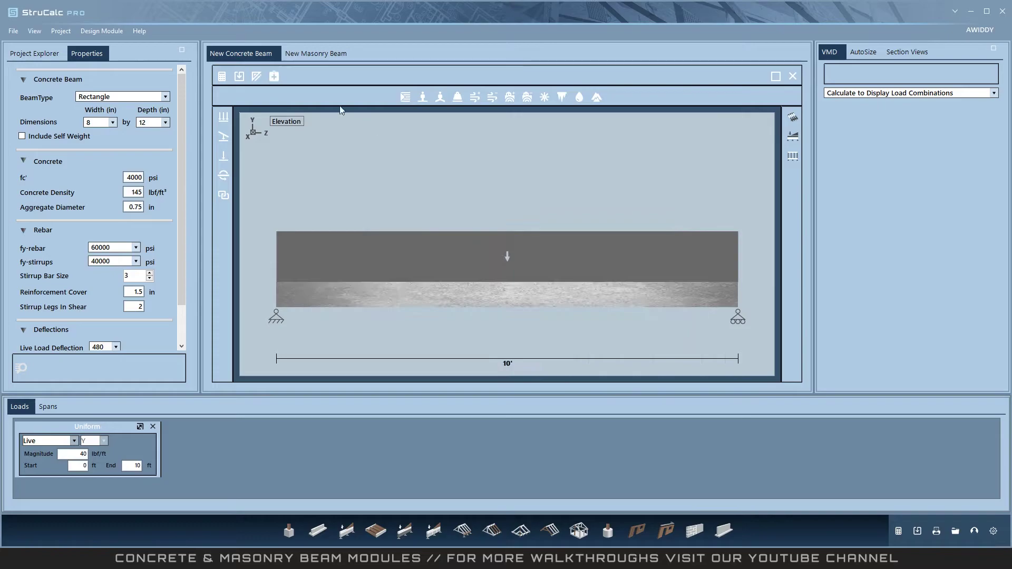
pyautogui.click(257, 77)
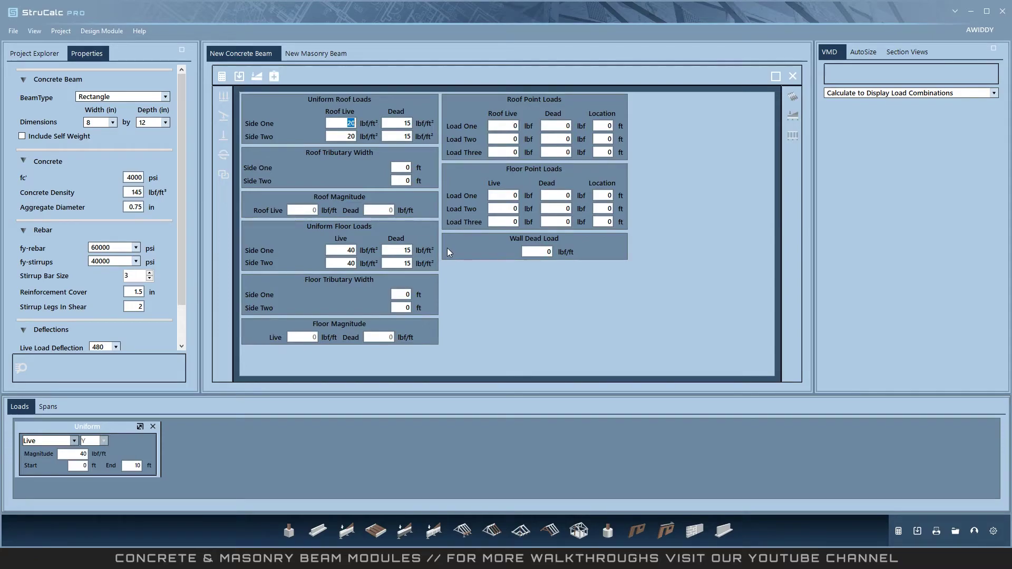
pyautogui.click(401, 169)
pyautogui.write('3')
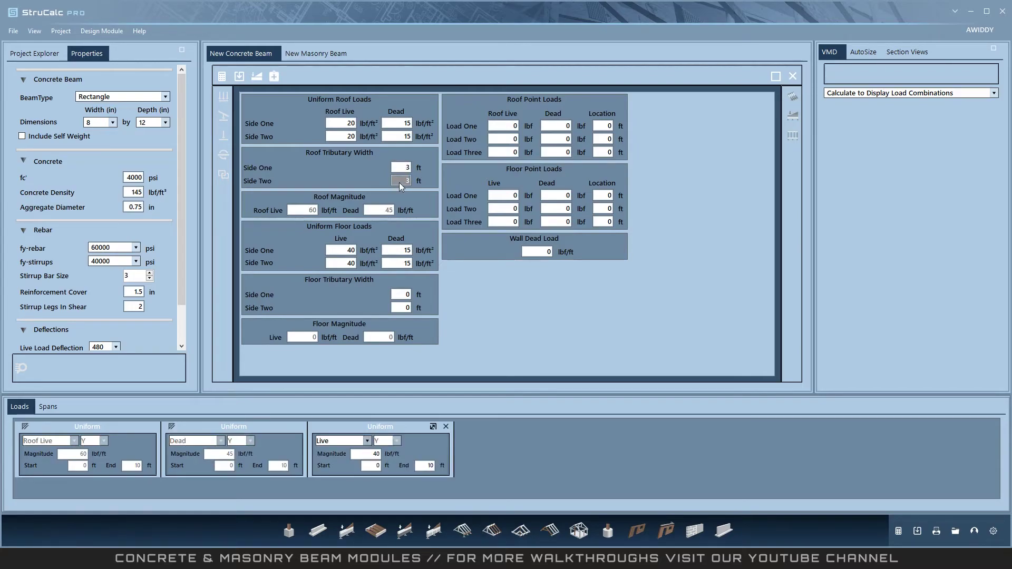
pyautogui.click(405, 168)
pyautogui.write('0')
pyautogui.click(407, 182)
pyautogui.write('0')
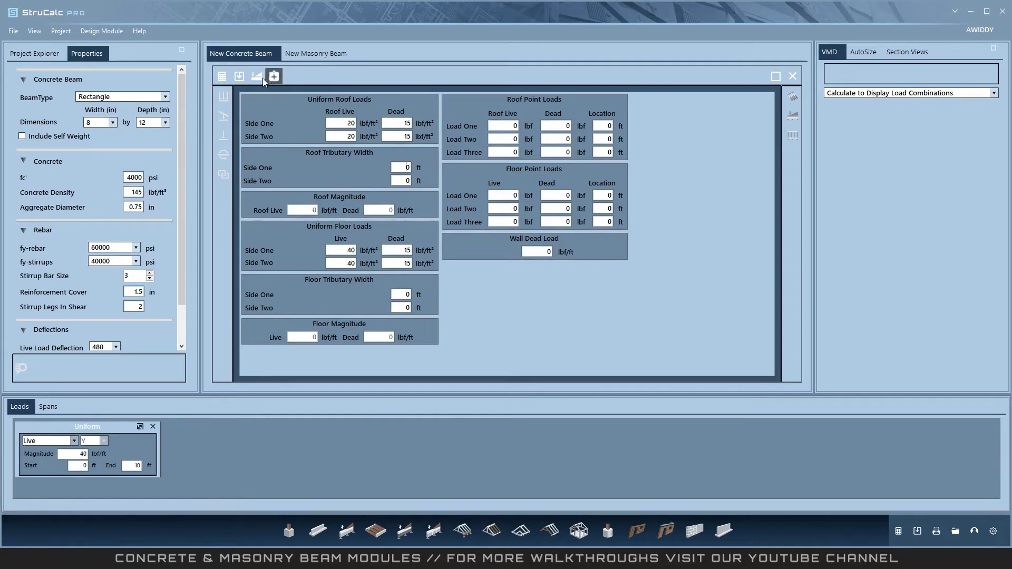
pyautogui.click(257, 77)
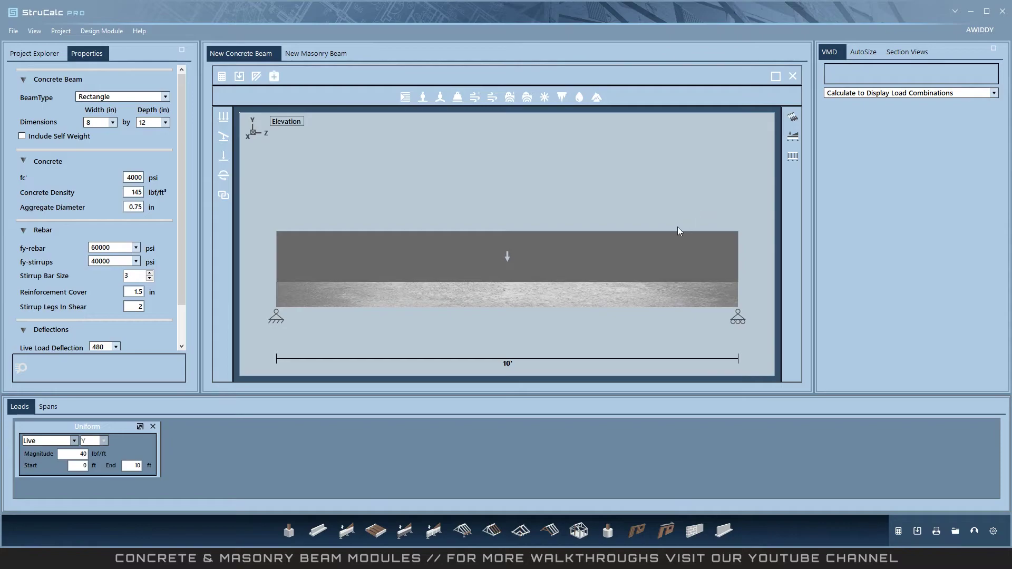
# Step: Add a 40 lbf Live point load located at 3 ft on the beam
pyautogui.click(223, 155)
pyautogui.doubleClick(521, 307)
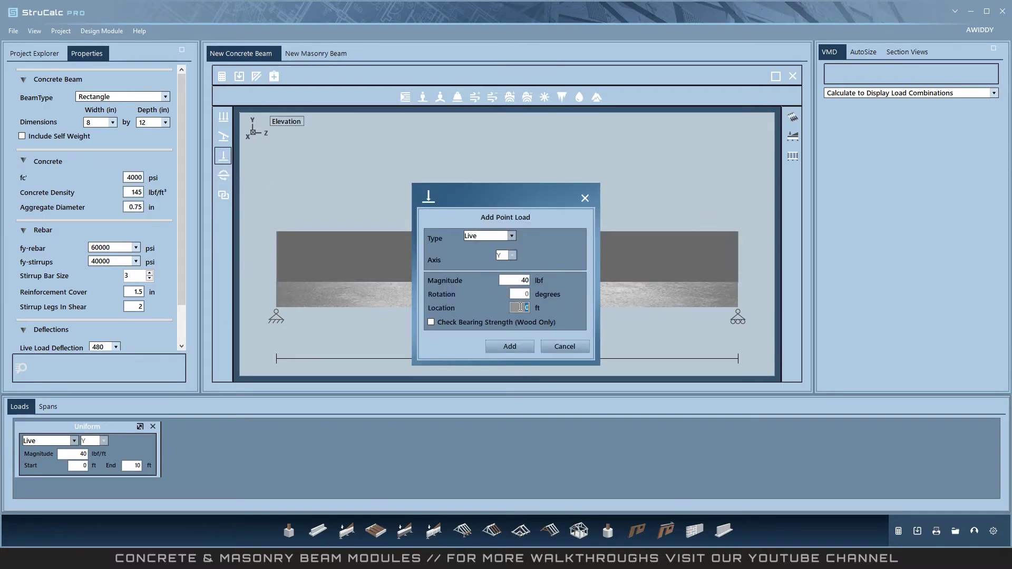
pyautogui.write('3')
pyautogui.click(510, 238)
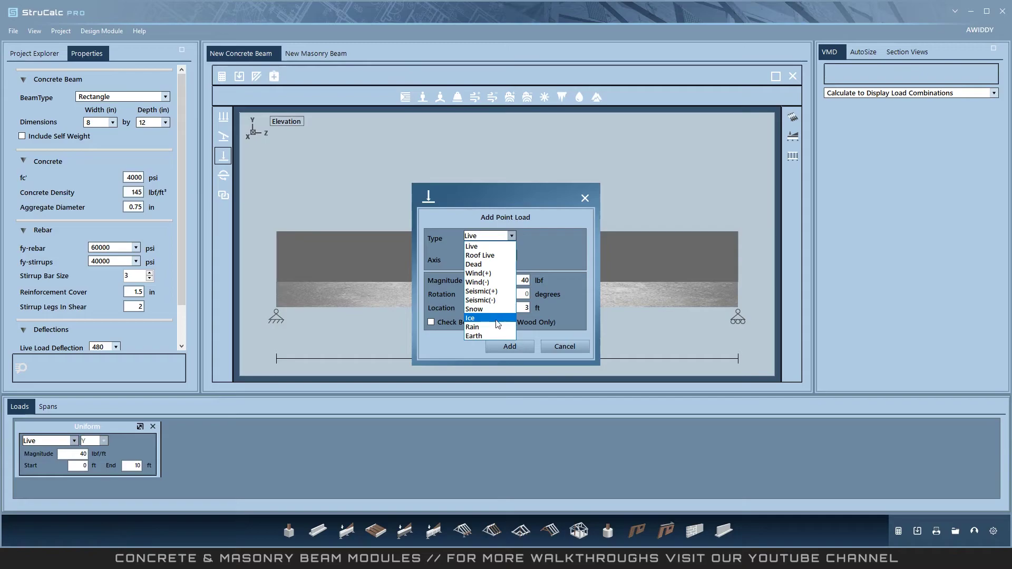
pyautogui.click(456, 350)
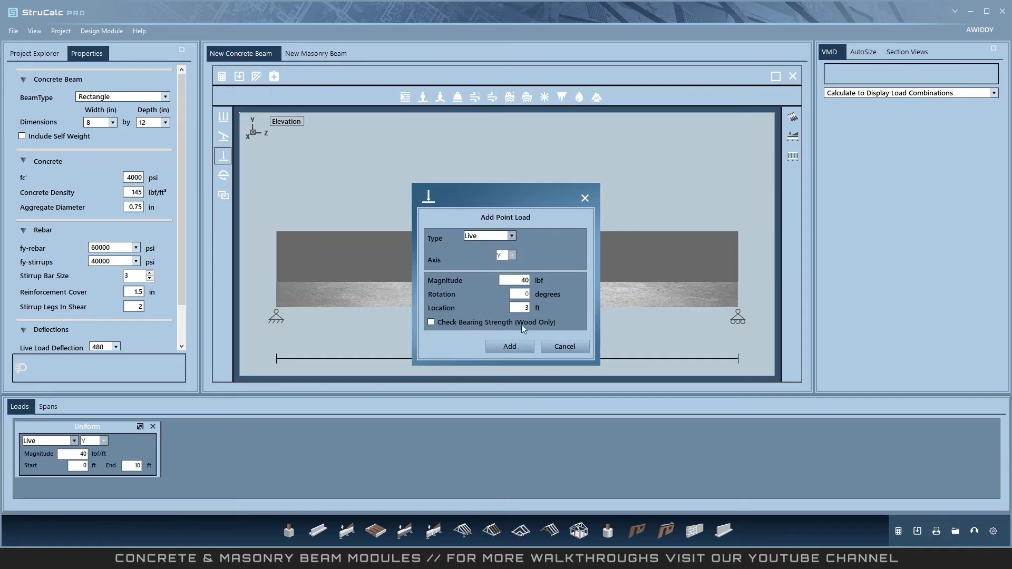
pyautogui.click(515, 345)
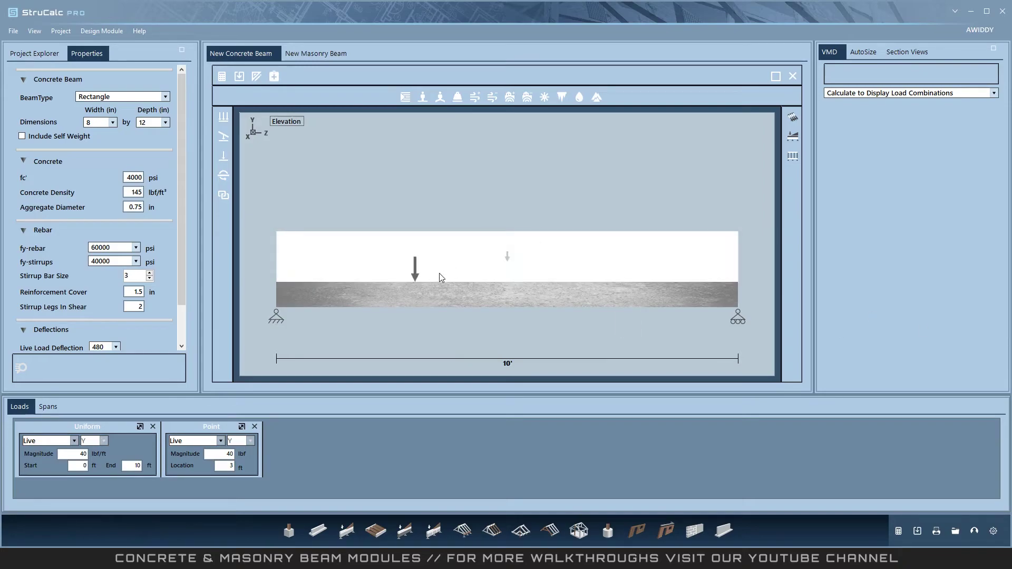
pyautogui.click(75, 442)
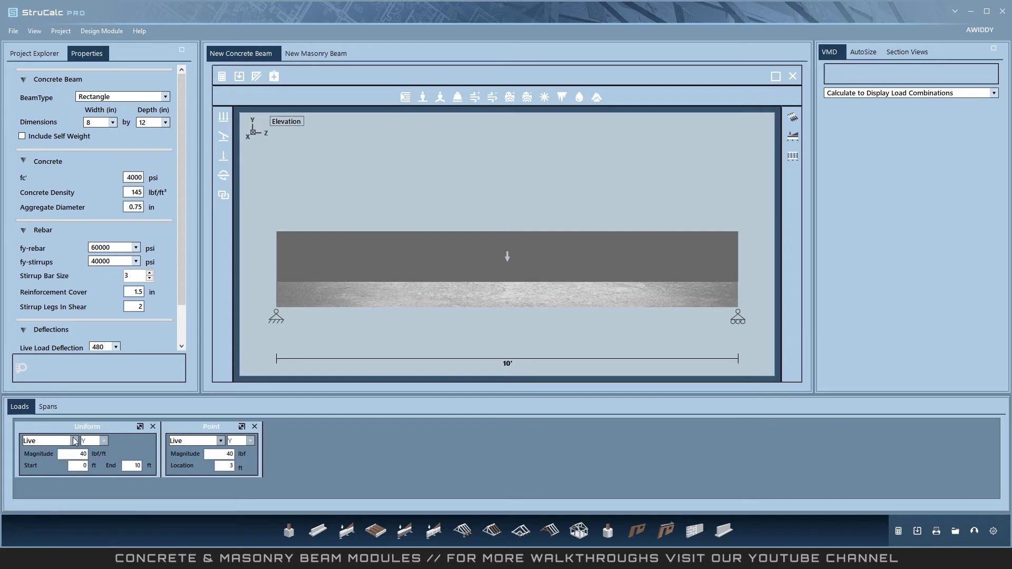
pyautogui.click(51, 407)
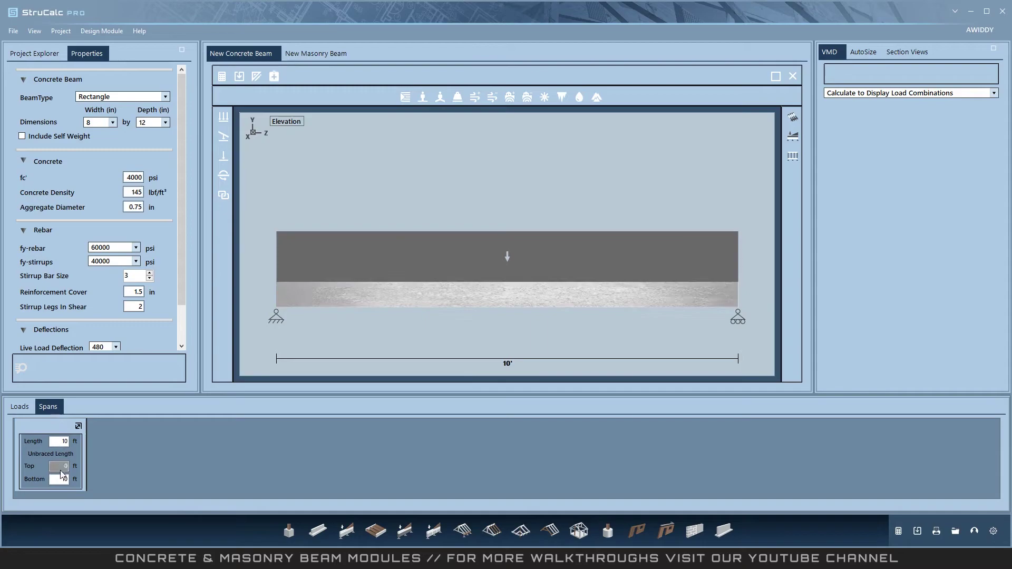
pyautogui.click(23, 407)
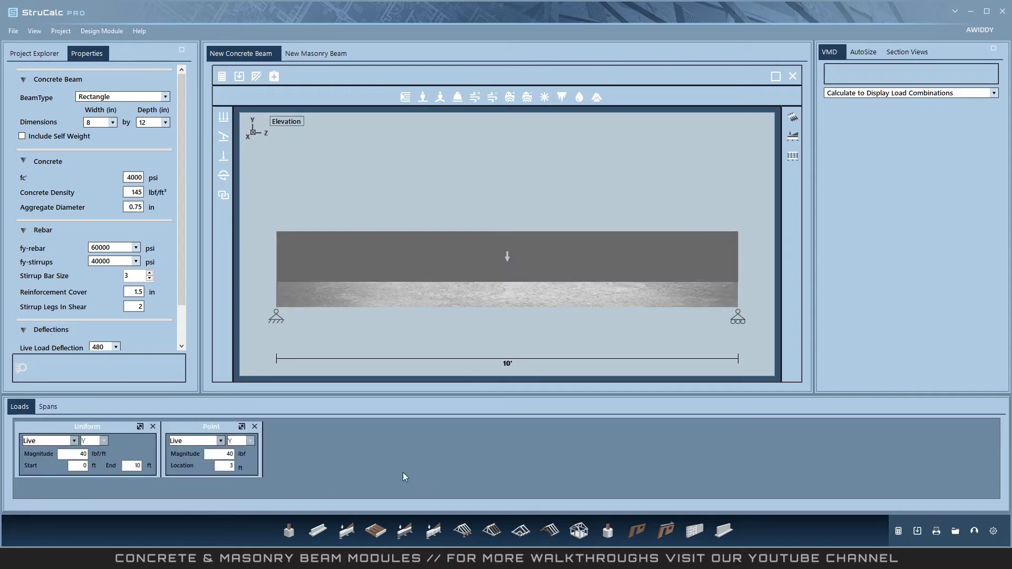
pyautogui.click(741, 322)
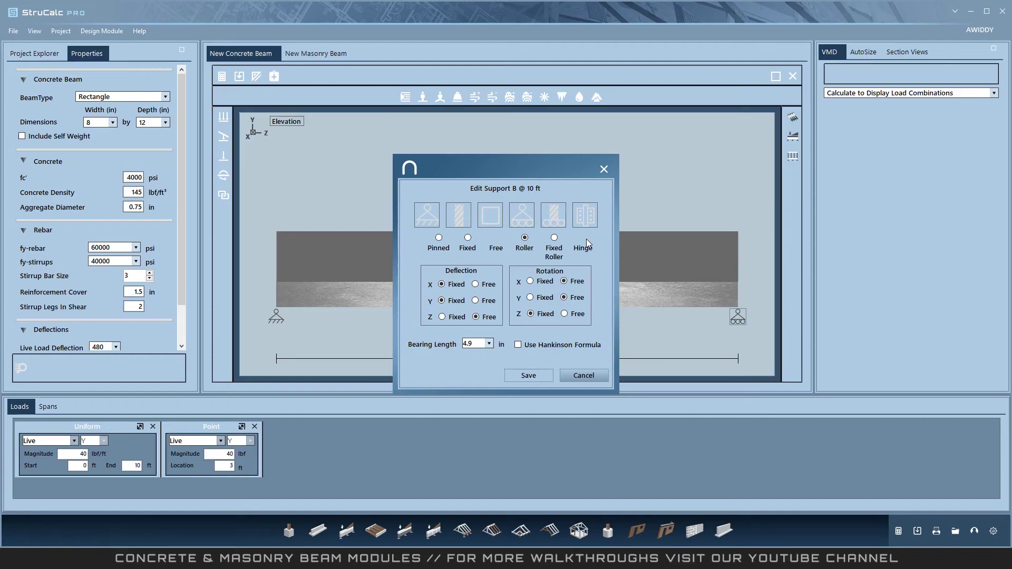
pyautogui.click(582, 376)
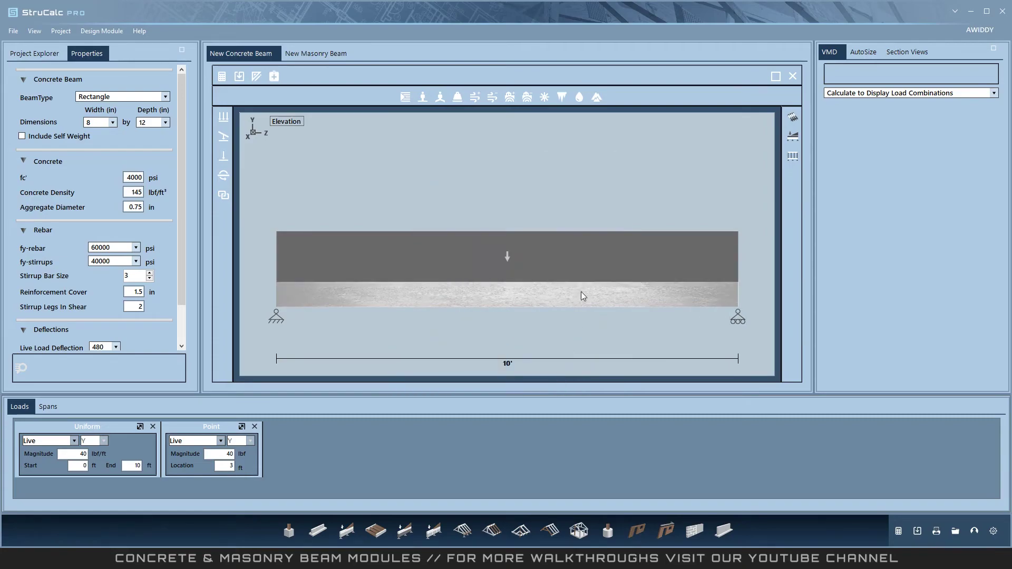
# Step: Review AutoSize settings, then calculate the beam: 91% moment, 99% deflection, 95% shear
pyautogui.click(860, 55)
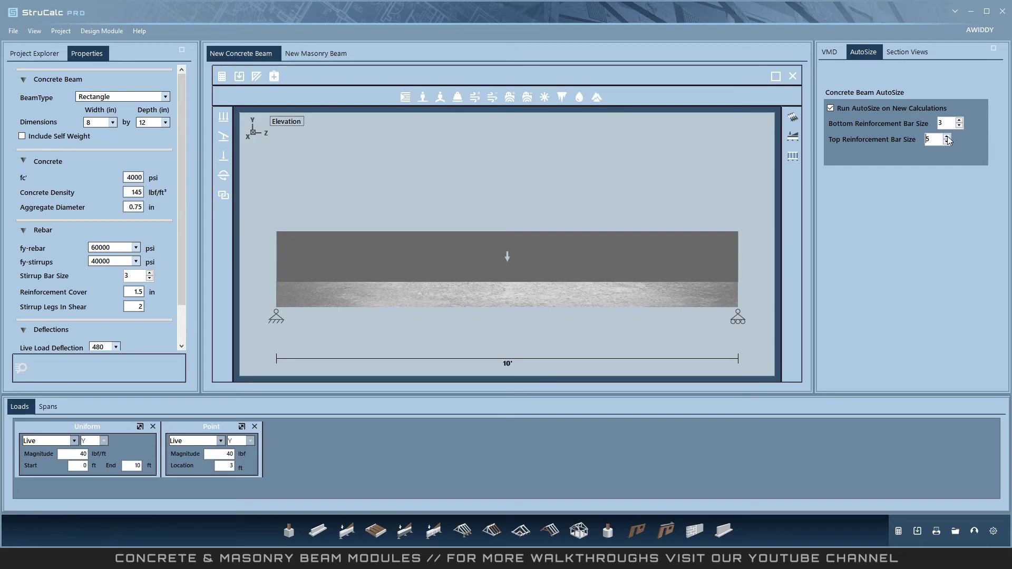
pyautogui.click(222, 77)
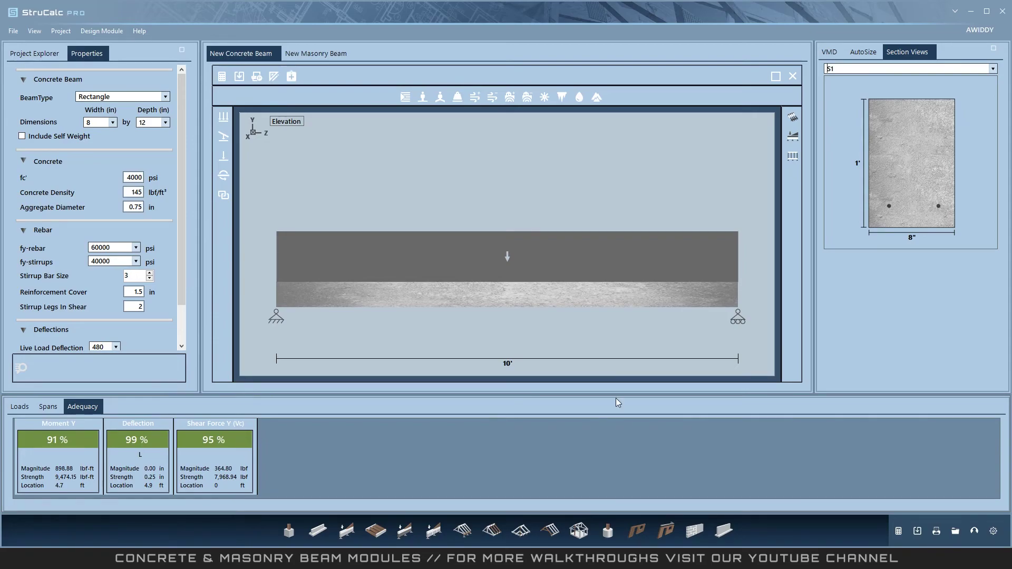
pyautogui.click(831, 55)
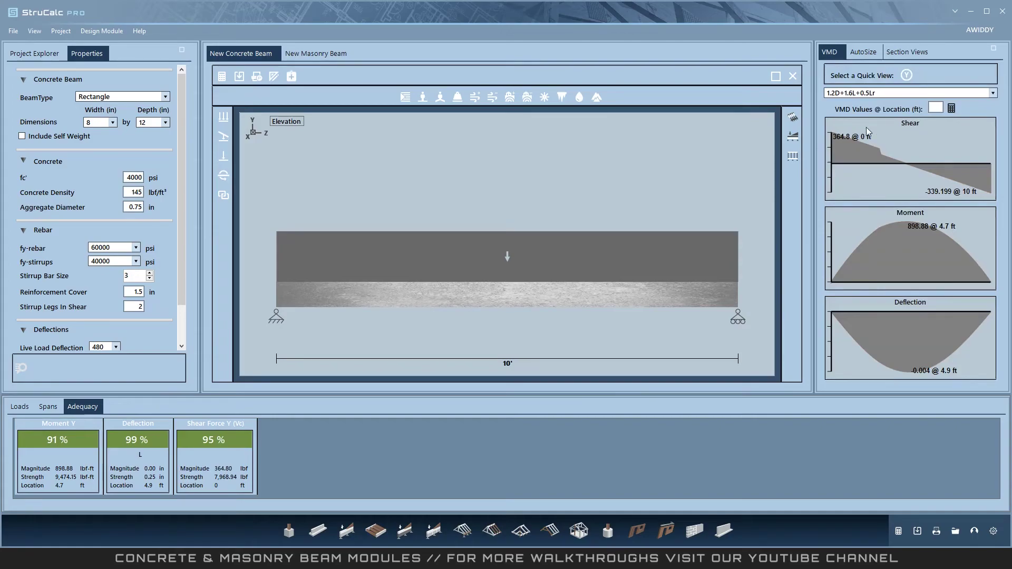
pyautogui.click(927, 52)
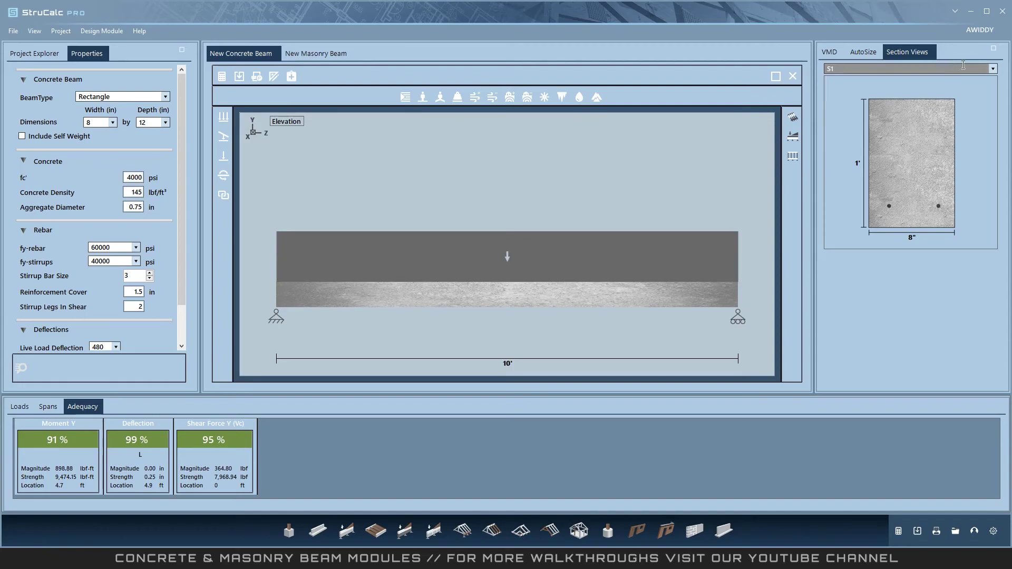
pyautogui.click(992, 69)
pyautogui.click(884, 80)
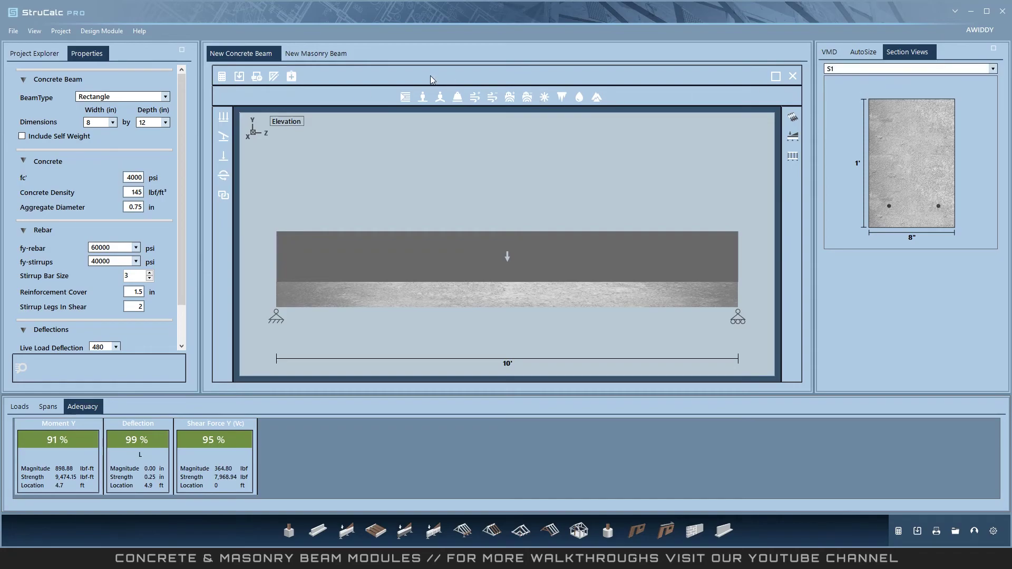
# Step: Print-preview the report with VMD diagrams included and page through to page 3
pyautogui.click(256, 76)
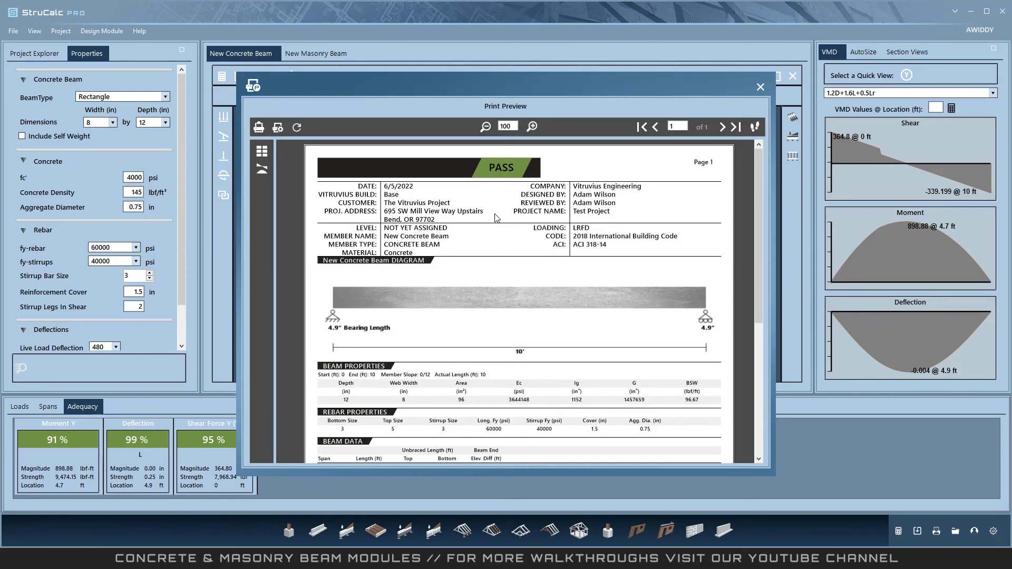
pyautogui.click(262, 153)
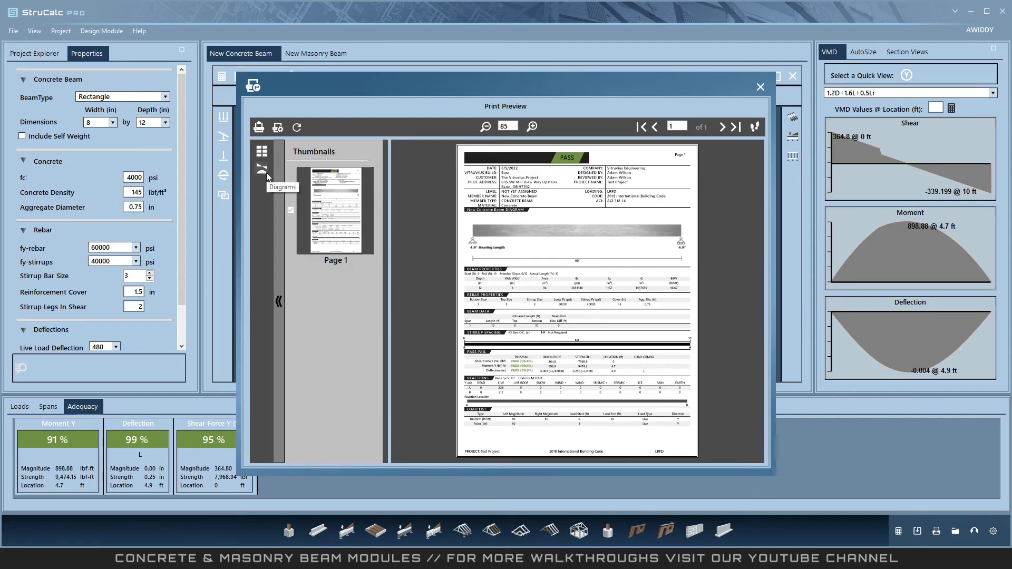
pyautogui.click(267, 172)
pyautogui.click(291, 178)
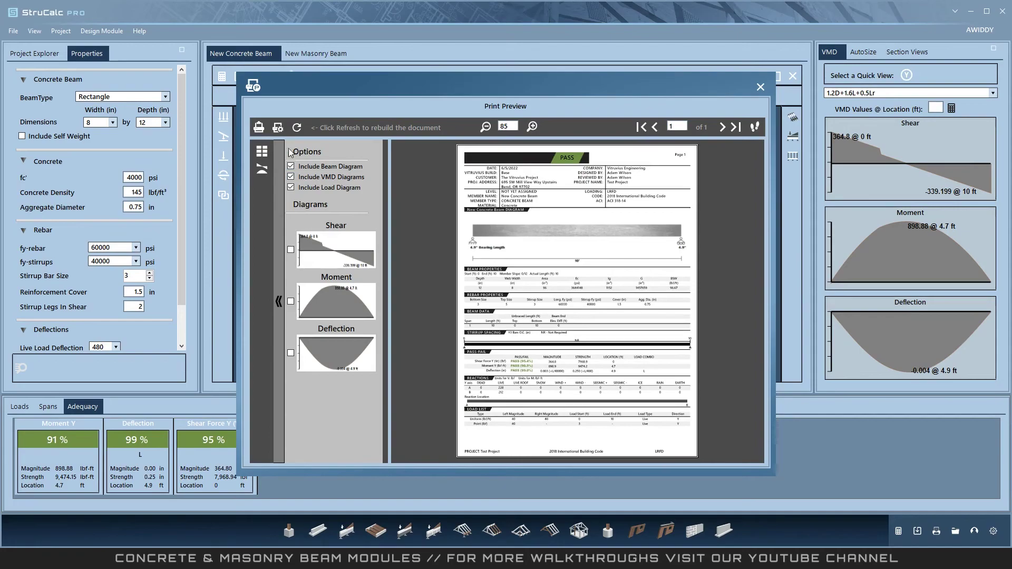
pyautogui.click(297, 128)
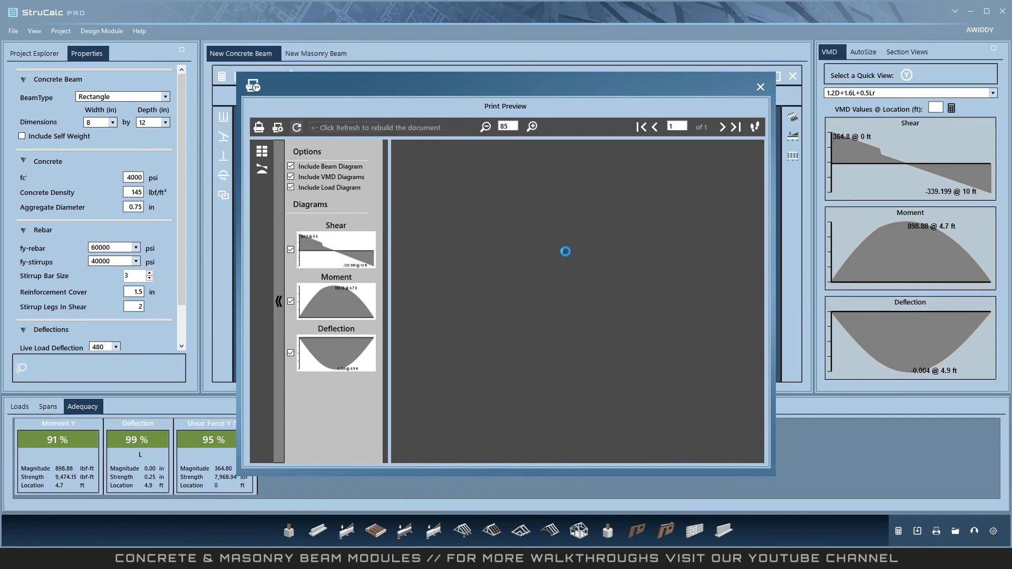
pyautogui.click(723, 129)
pyautogui.click(724, 130)
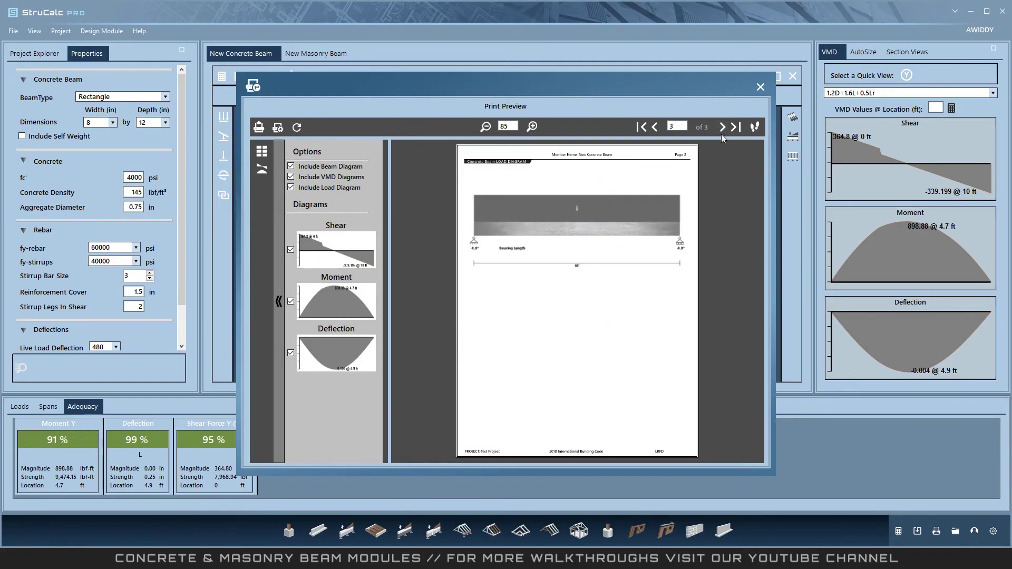
# Step: Close the preview and switch to the New Masonry Beam, toggling its Masonry properties section
pyautogui.click(761, 87)
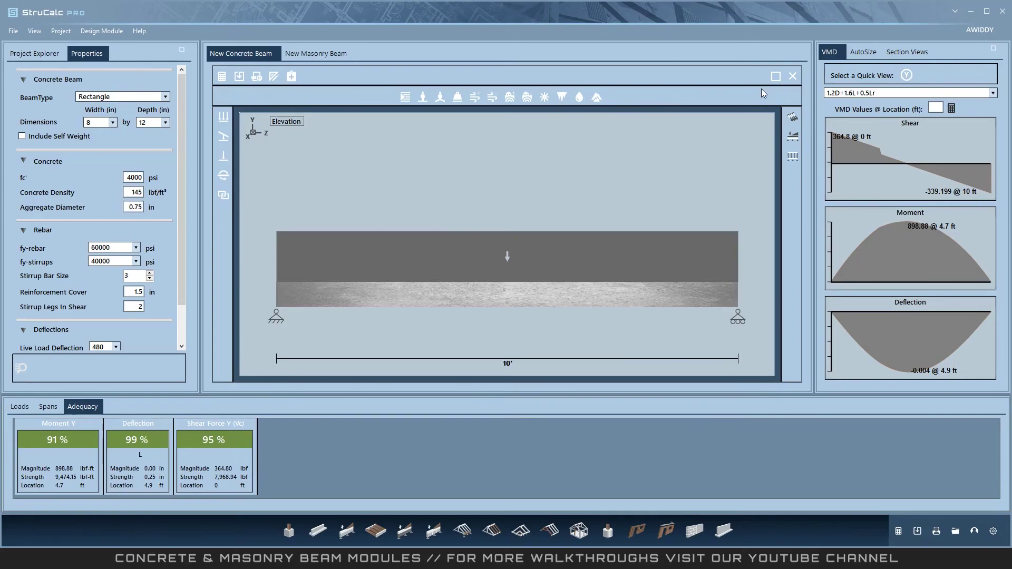
pyautogui.click(314, 54)
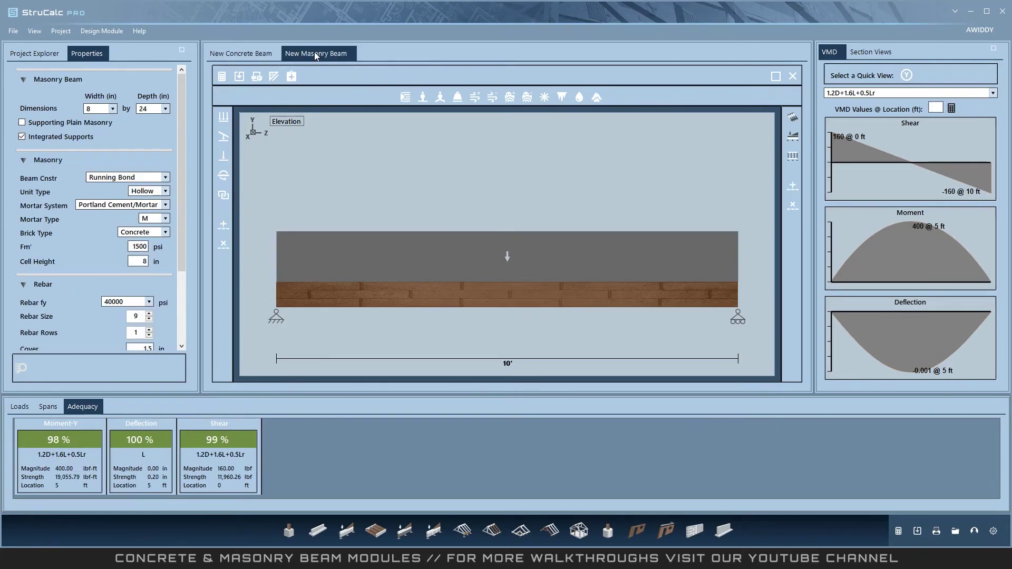
pyautogui.click(23, 160)
pyautogui.click(23, 160)
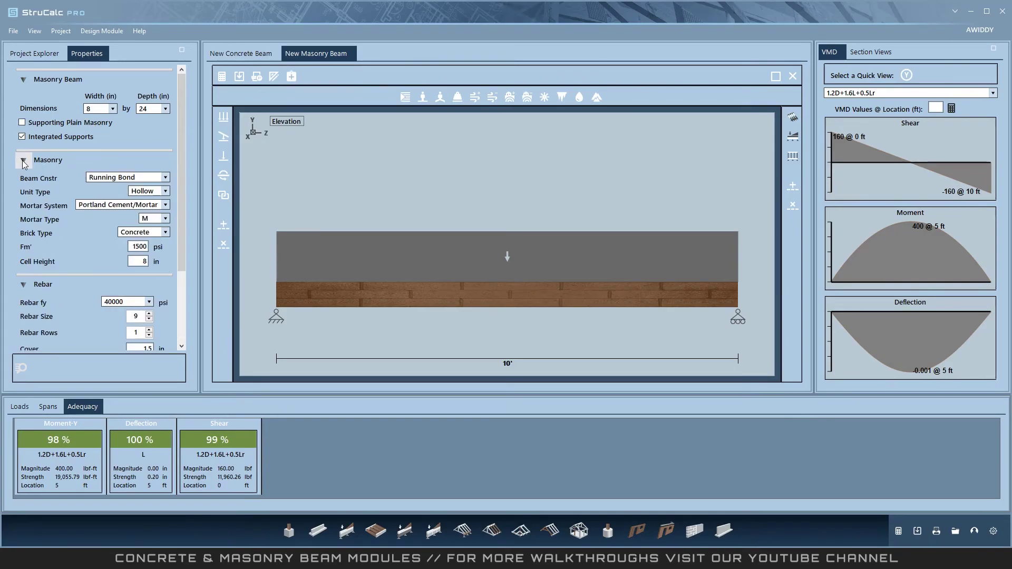